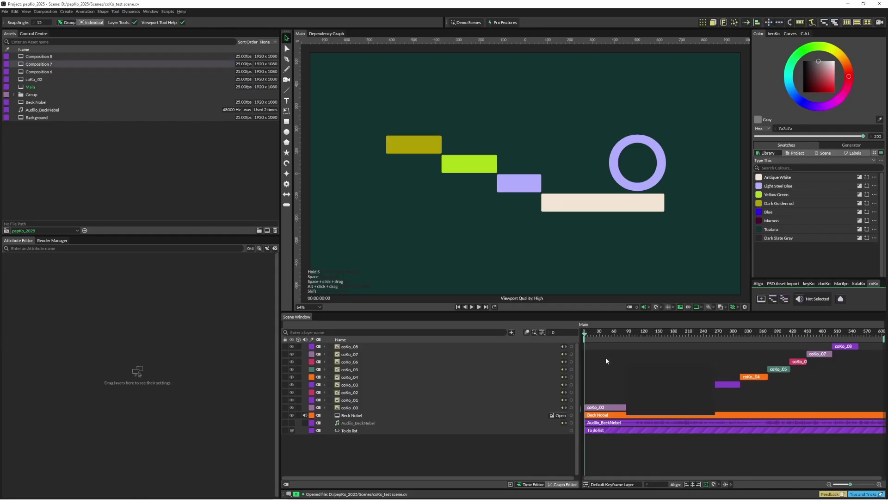
Preview the Main comp, then pre-compose the coKo_00 layer into Composition 9
{"action": "key", "text": "space"}
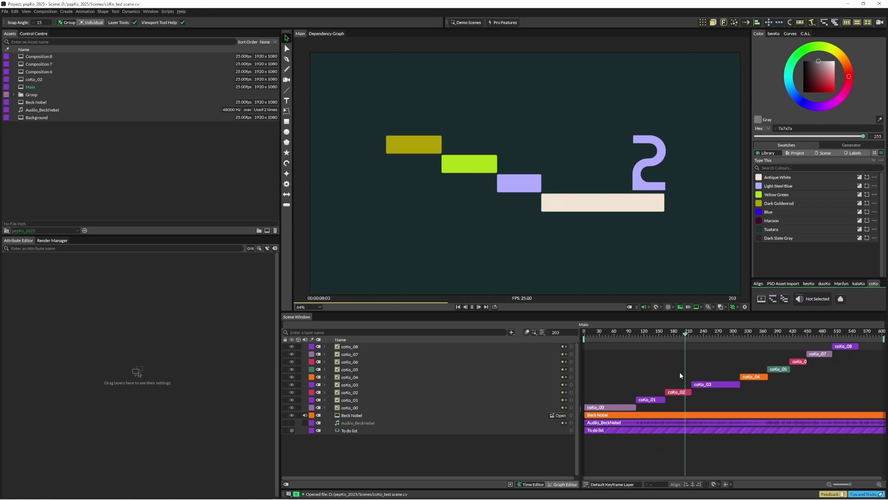
{"action": "key", "text": "space"}
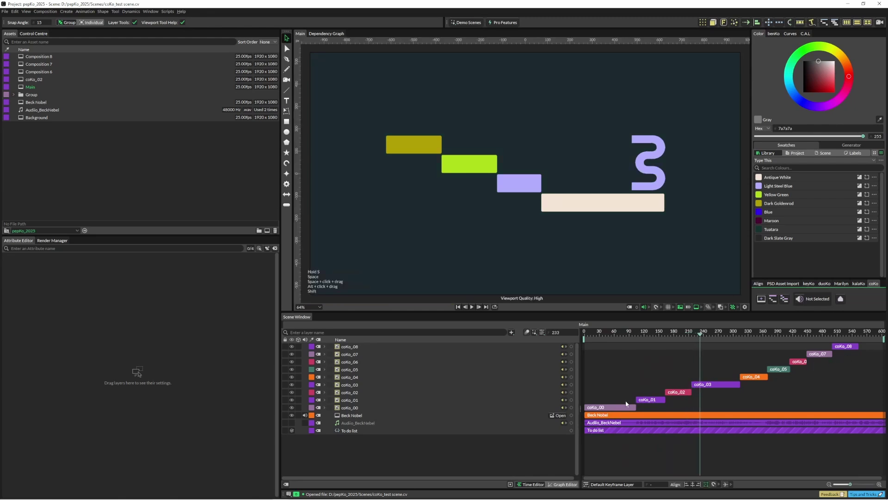
{"action": "left_click", "coordinate": [607, 407]}
{"action": "right_click", "coordinate": [537, 404]}
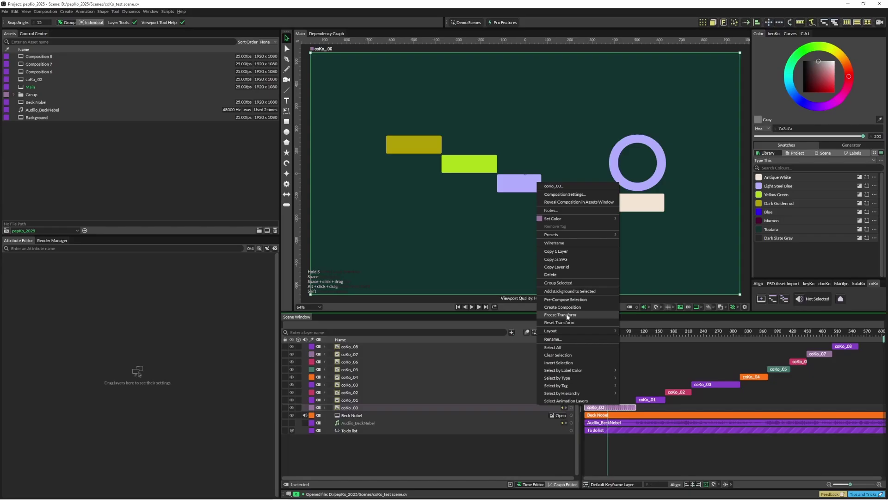
{"action": "left_click", "coordinate": [579, 300]}
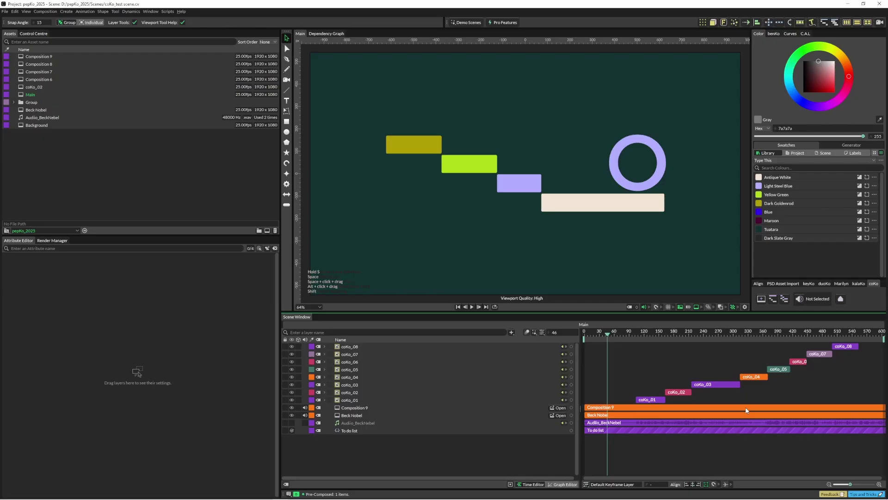
Inspect Composition 9 at frame 58, then undo back to the Main comp
{"action": "mouse_move", "coordinate": [607, 334]}
{"action": "left_mouse_down"}
{"action": "mouse_move", "coordinate": [648, 334]}
{"action": "mouse_move", "coordinate": [615, 334]}
{"action": "left_mouse_up"}
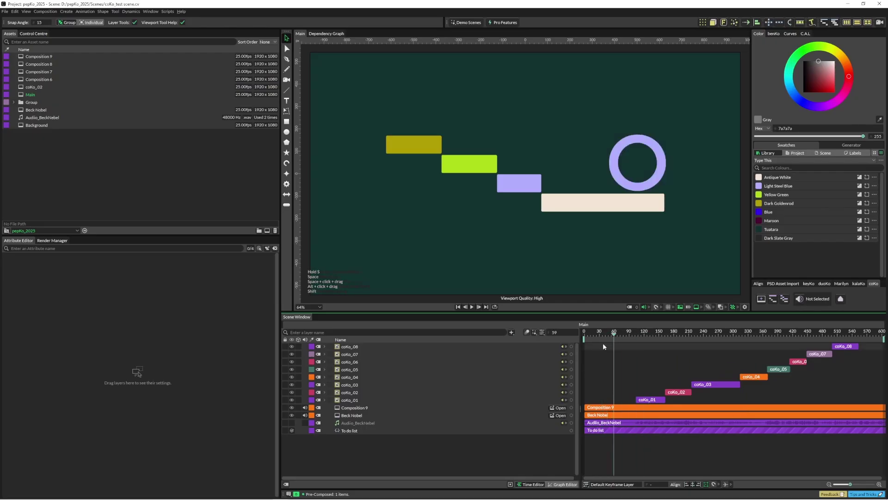
{"action": "left_click", "coordinate": [559, 407]}
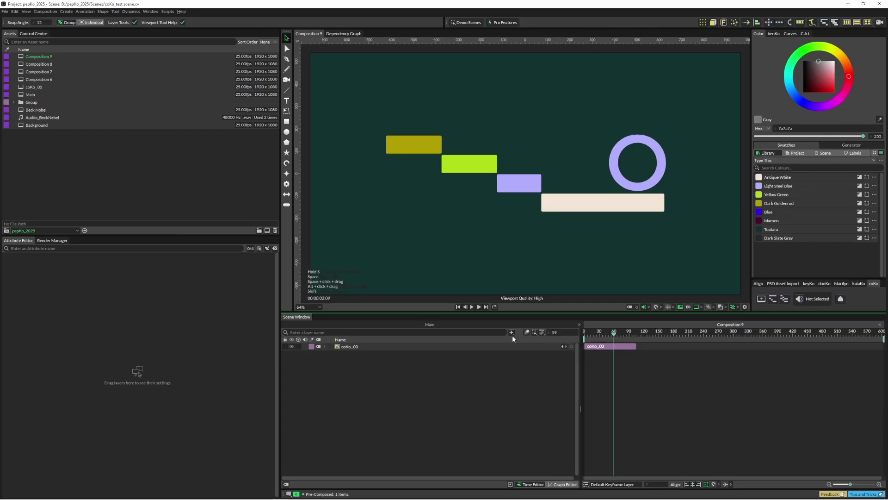
{"action": "key", "text": "ctrl+z"}
{"action": "key", "text": "ctrl+shift+z"}
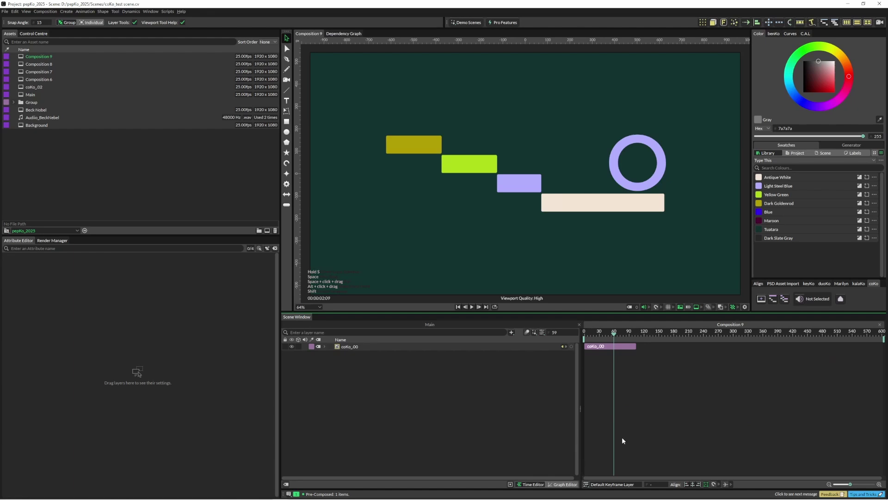
{"action": "key", "text": "ctrl+z"}
{"action": "key", "text": "ctrl+z"}
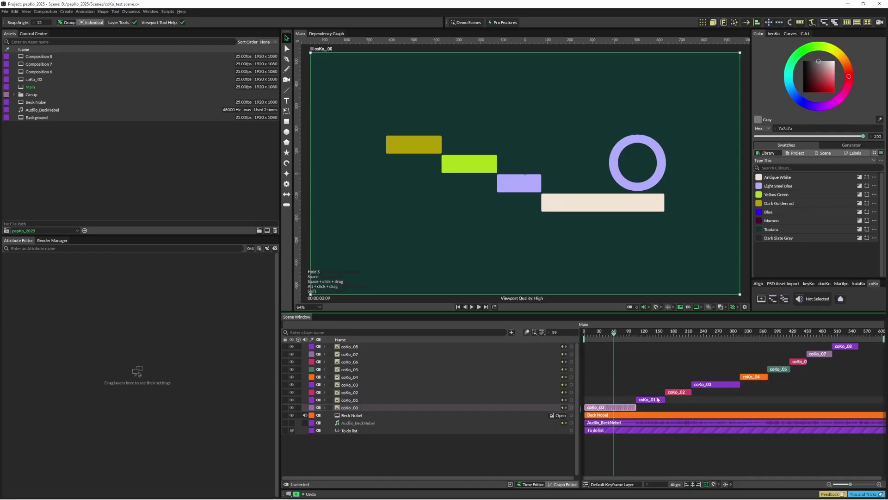
Convert coKo_00 into its own coKo_00 comp with the coKo script, check it, return to Main
{"action": "left_click", "coordinate": [774, 301]}
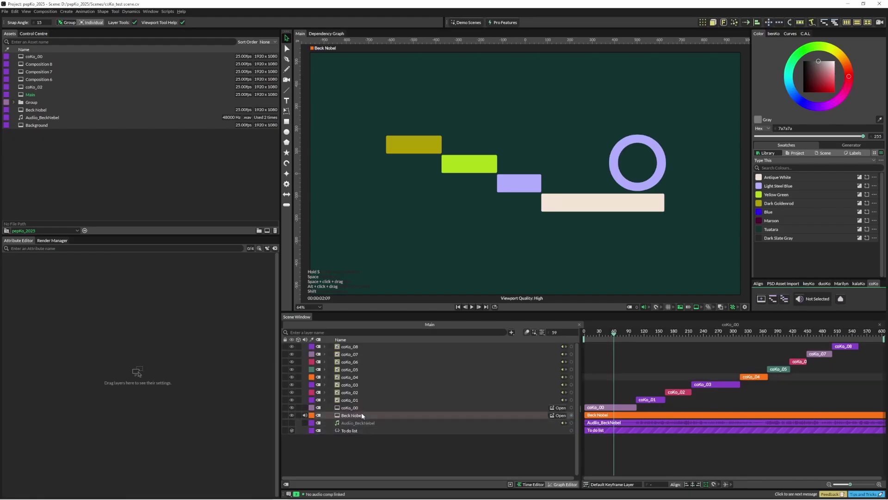
{"action": "left_click", "coordinate": [560, 408]}
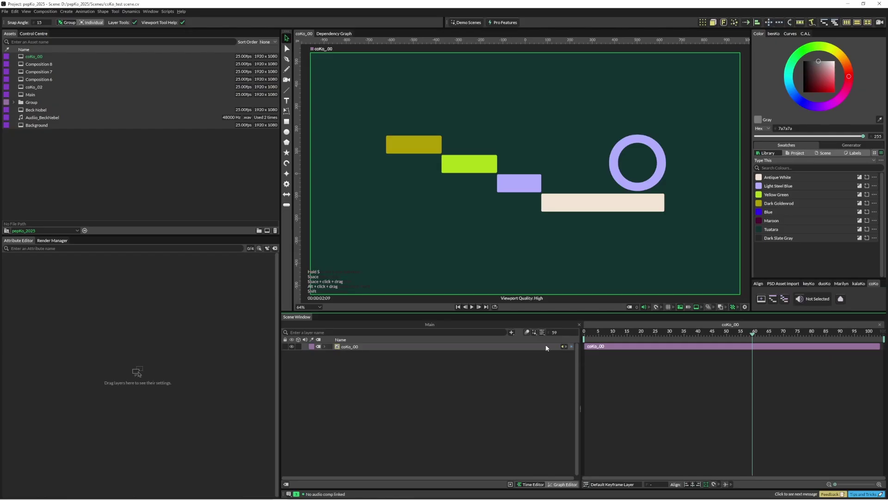
{"action": "left_click", "coordinate": [418, 322]}
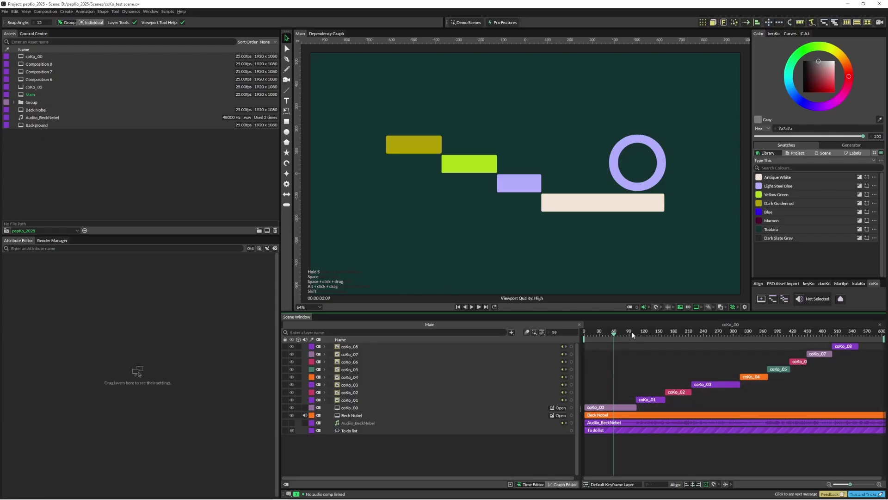
Set the Beck Nobel layer as the coKo script's audio comp
{"action": "left_click_drag", "start_coordinate": [632, 334], "coordinate": [650, 334]}
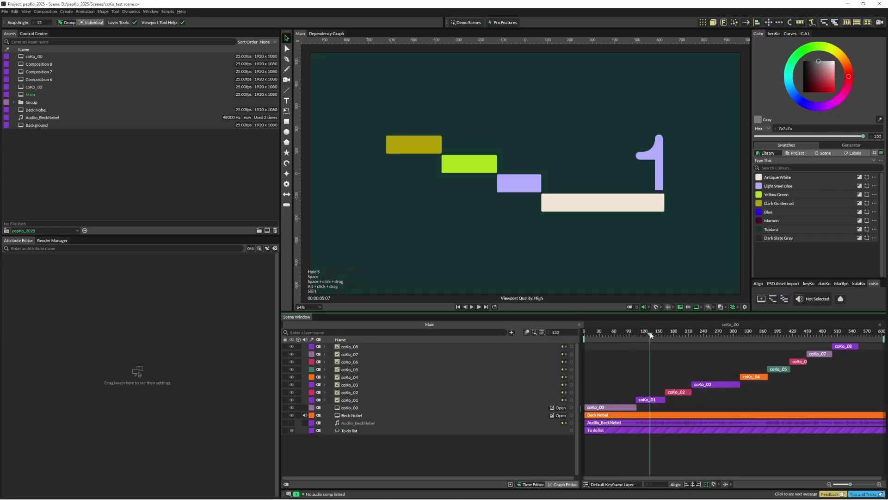
{"action": "left_click", "coordinate": [660, 417]}
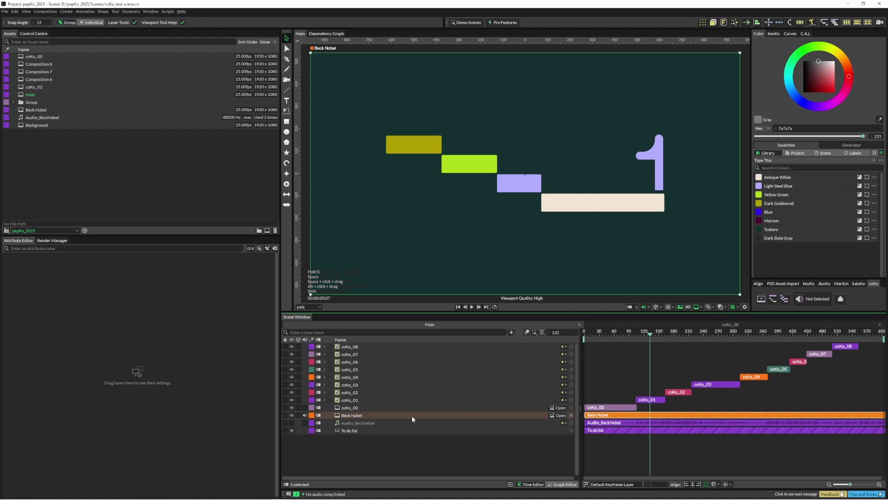
{"action": "left_click", "coordinate": [801, 298]}
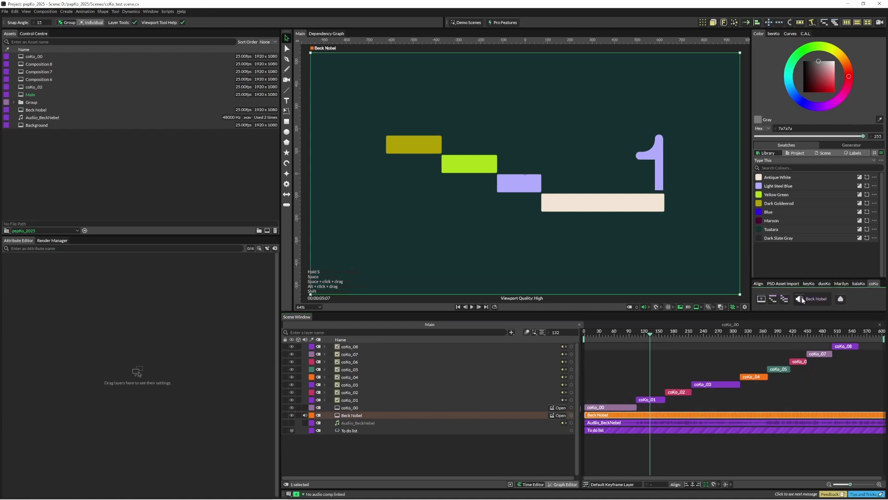
Pre-compose coKo_01 and coKo_02 into a coKo_02 comp with synced audio and preview it
{"action": "left_click", "coordinate": [659, 399]}
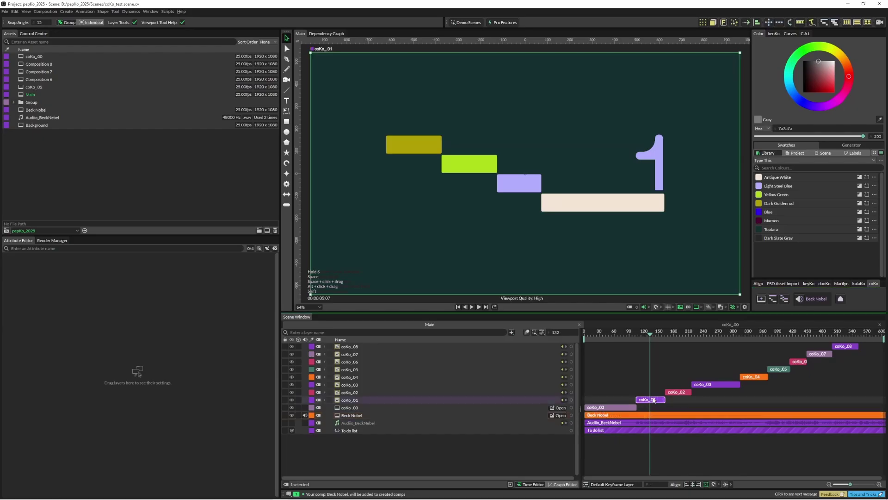
{"action": "left_click", "coordinate": [679, 393], "text": "shift"}
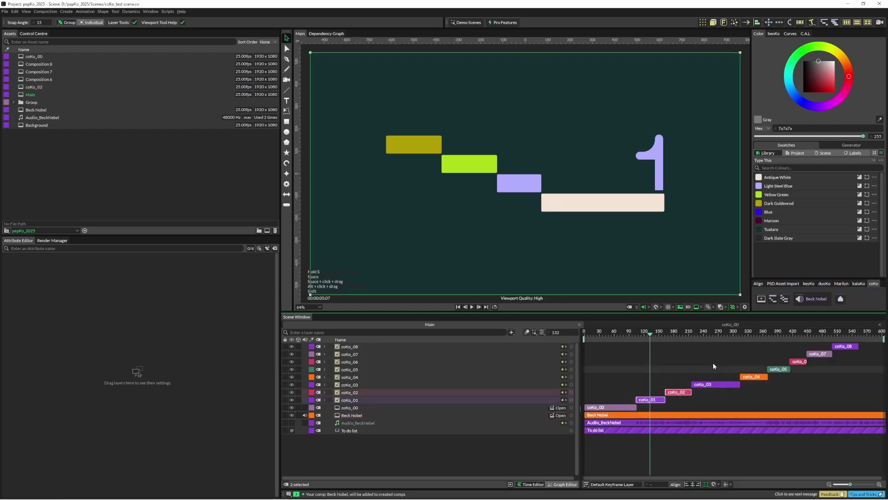
{"action": "left_click", "coordinate": [773, 300]}
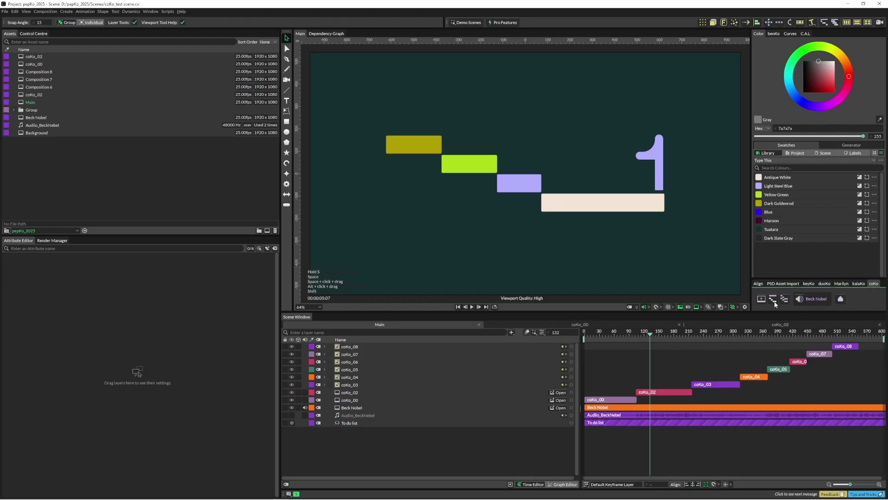
{"action": "left_click", "coordinate": [560, 392]}
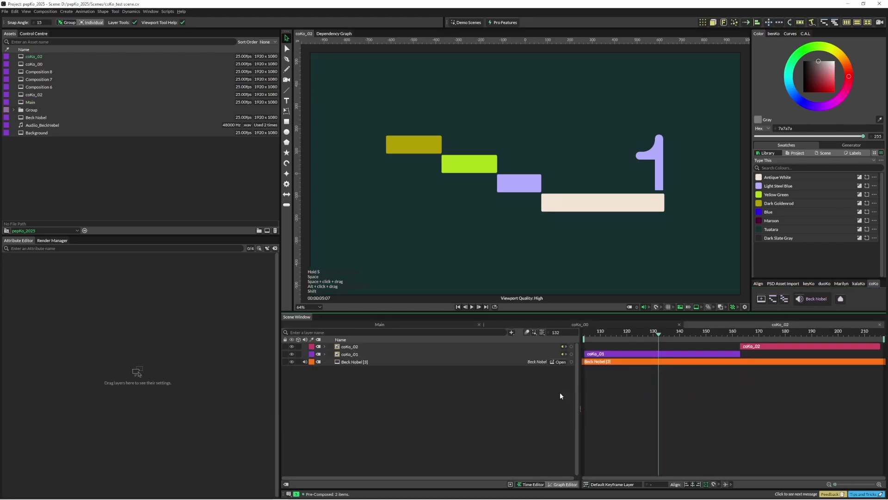
{"action": "left_click_drag", "start_coordinate": [678, 335], "coordinate": [592, 335]}
{"action": "key", "text": "space"}
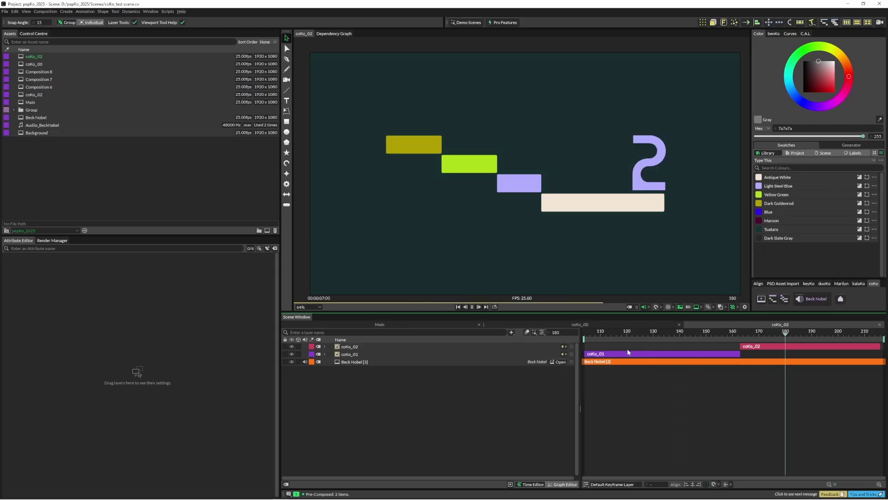
{"action": "key", "text": "space"}
Turn coKo_03, coKo_04 and coKo_05 into separate pre-comps, preview coKo_04, then return to Main
{"action": "left_click", "coordinate": [438, 325]}
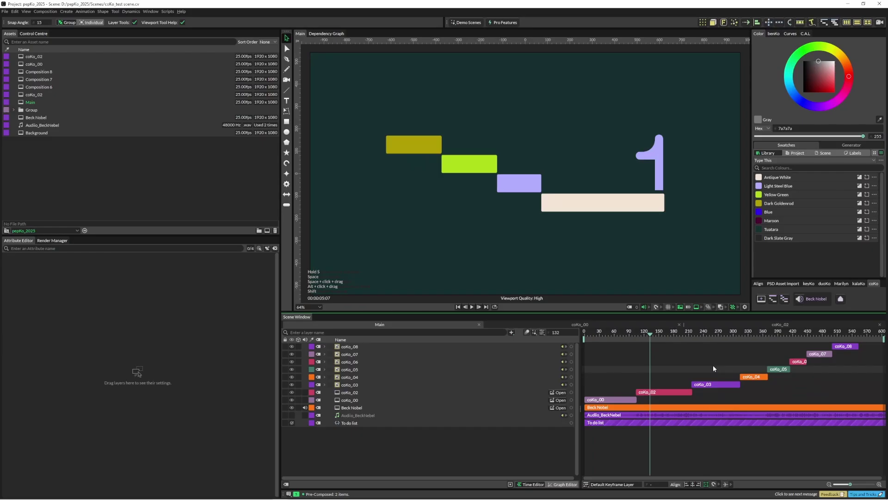
{"action": "left_click_drag", "start_coordinate": [712, 365], "coordinate": [774, 386]}
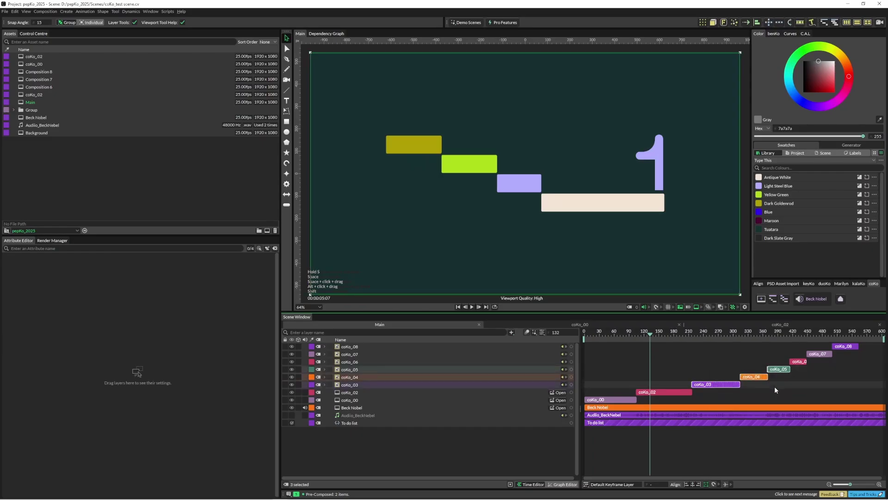
{"action": "left_click", "coordinate": [784, 302]}
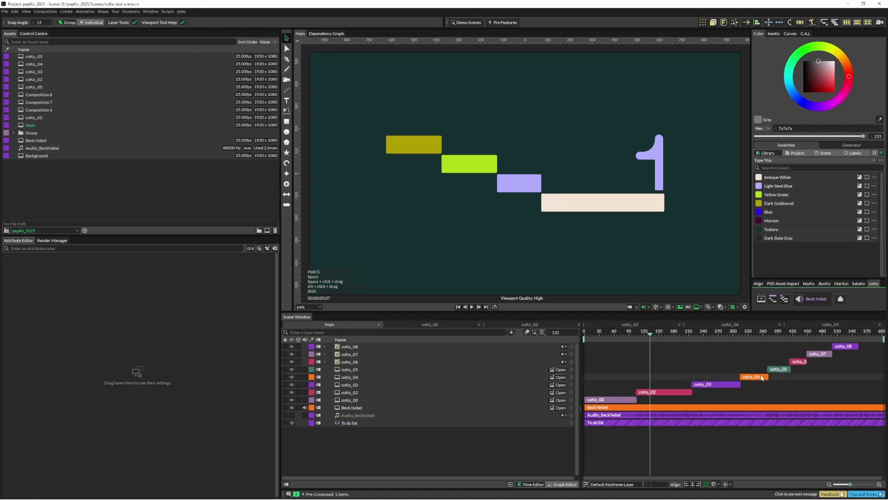
{"action": "left_click", "coordinate": [559, 376]}
{"action": "key", "text": "space"}
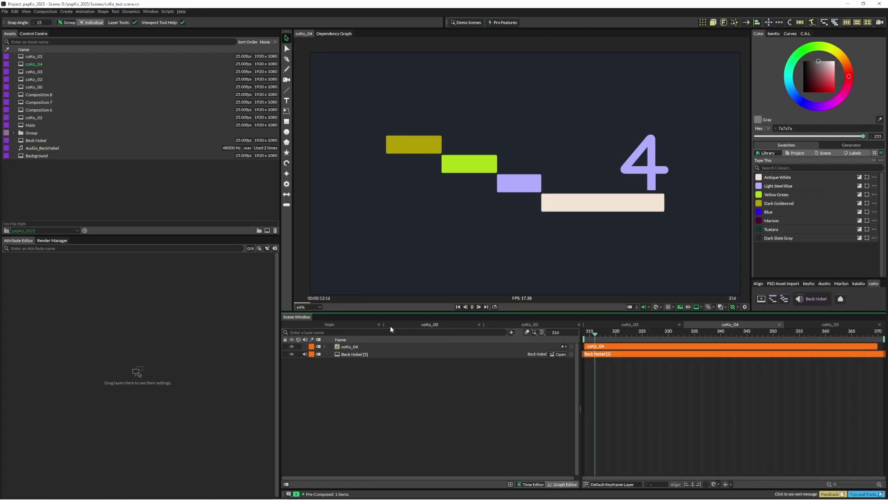
{"action": "left_click", "coordinate": [356, 323]}
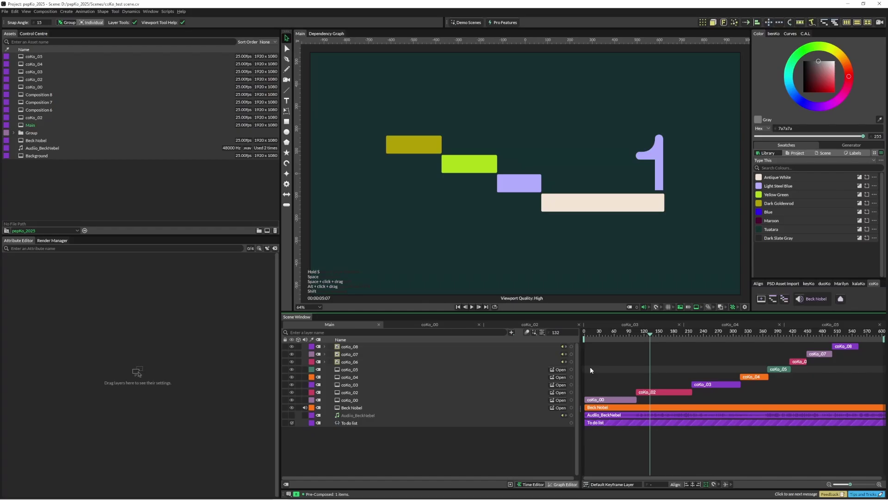
Convert the coKo_06 clip into its own trimmed coKo_06 pre-comp and check it
{"action": "left_click", "coordinate": [799, 362]}
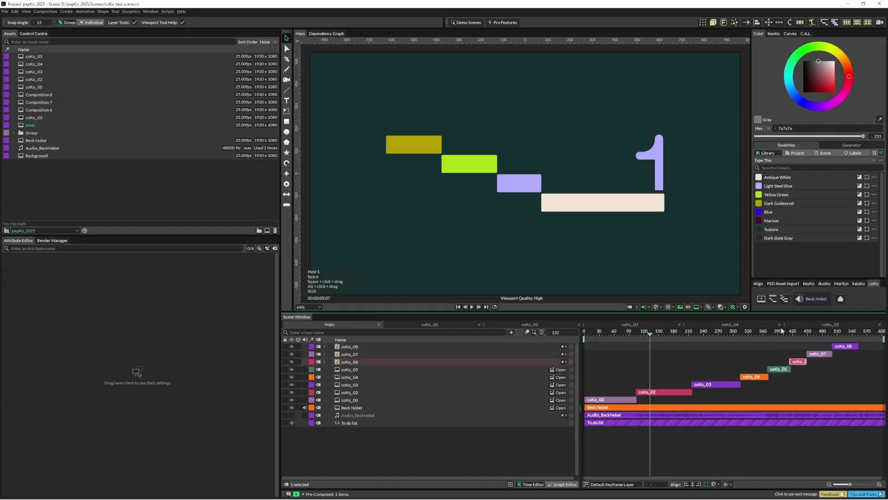
{"action": "left_click", "coordinate": [762, 299]}
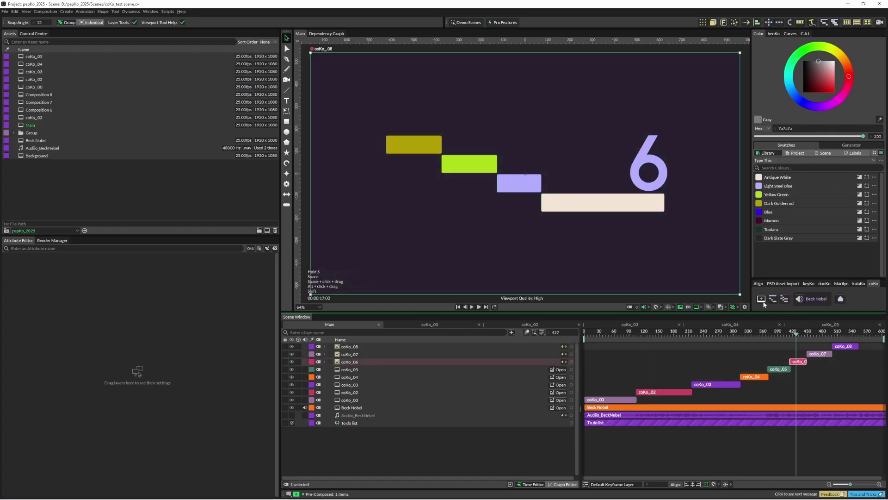
{"action": "left_click", "coordinate": [761, 300]}
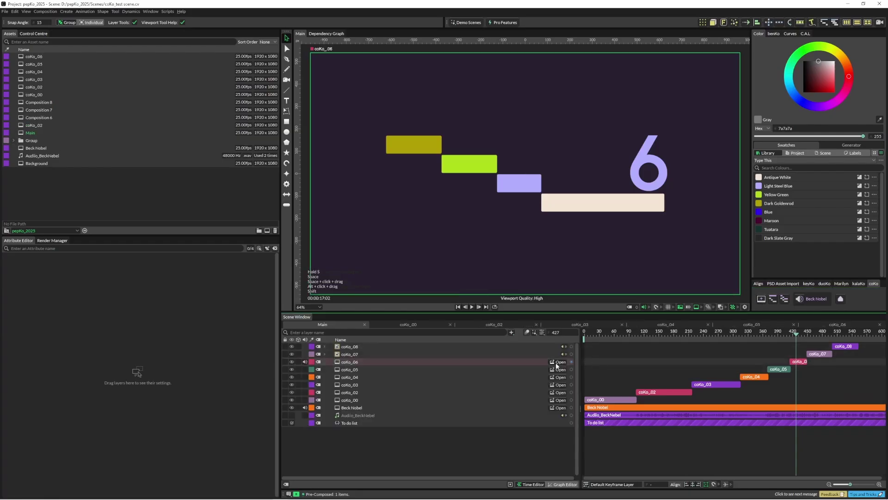
{"action": "left_click", "coordinate": [557, 362]}
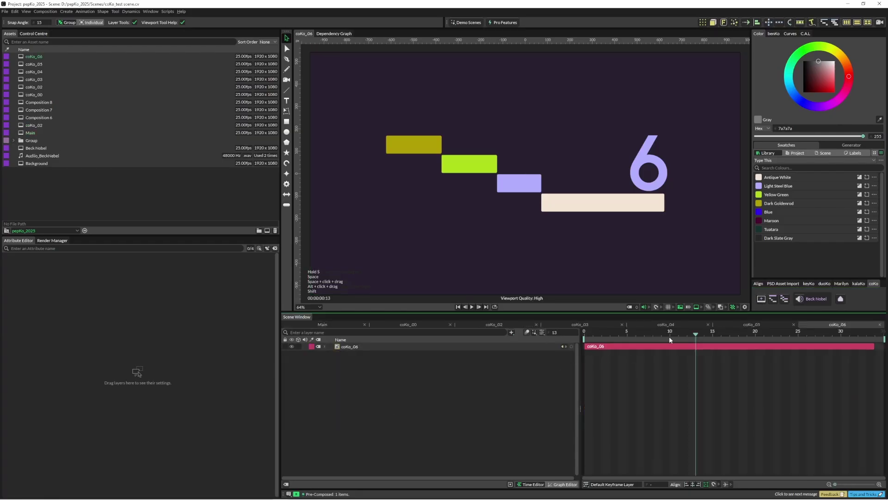
{"action": "left_click", "coordinate": [342, 325]}
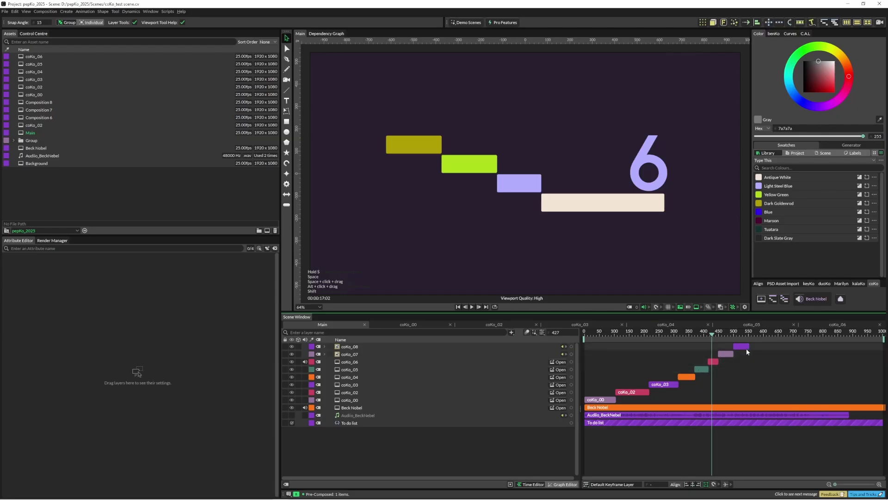
Merge coKo_07 and coKo_08 into a coKo_08 pre-comp; add marker regions over coKo_00, coKo_03, coKo_08
{"action": "left_click_drag", "start_coordinate": [761, 343], "coordinate": [720, 358]}
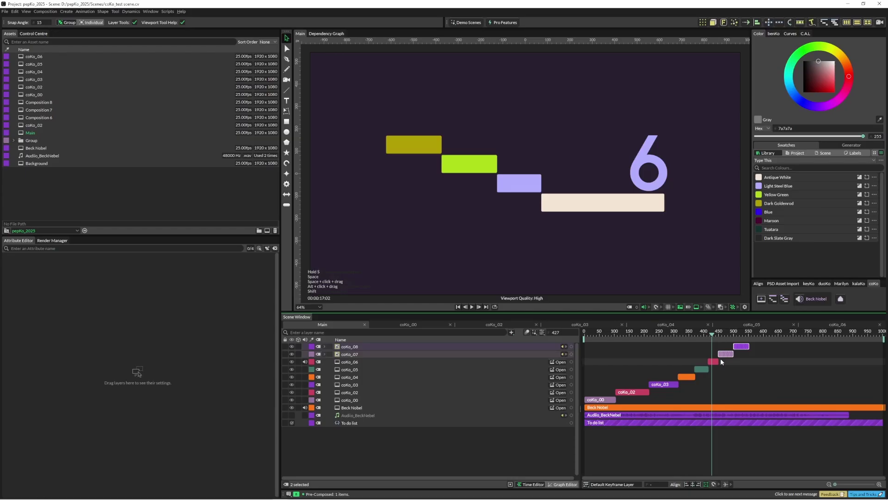
{"action": "left_click", "coordinate": [774, 299]}
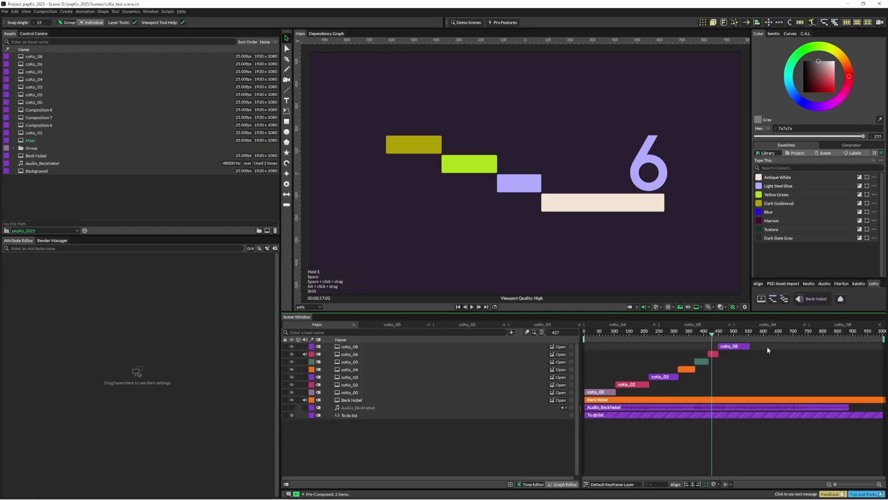
{"action": "left_click_drag", "start_coordinate": [765, 347], "coordinate": [720, 357]}
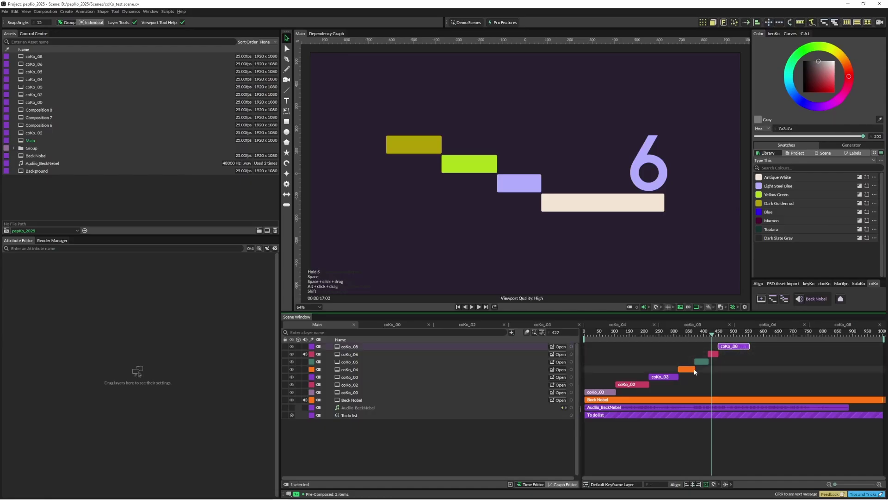
{"action": "left_click", "coordinate": [658, 377], "text": "shift"}
{"action": "left_click", "coordinate": [600, 392], "text": "shift"}
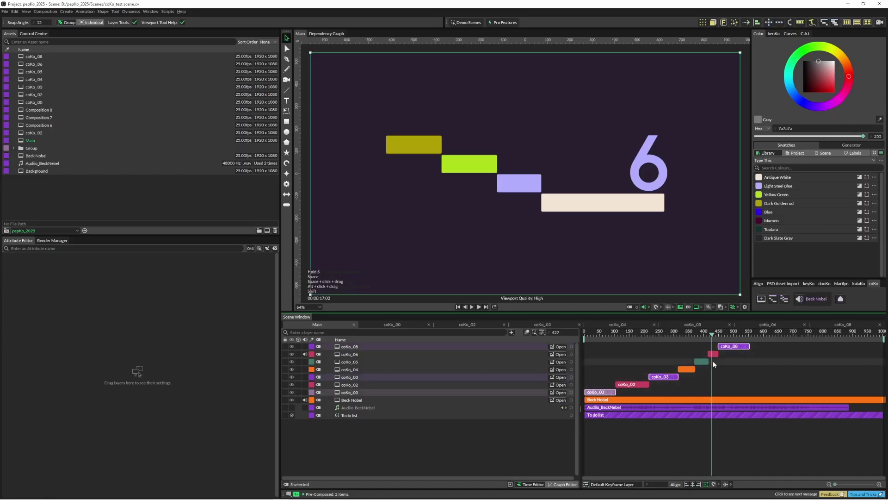
{"action": "left_click", "coordinate": [841, 300]}
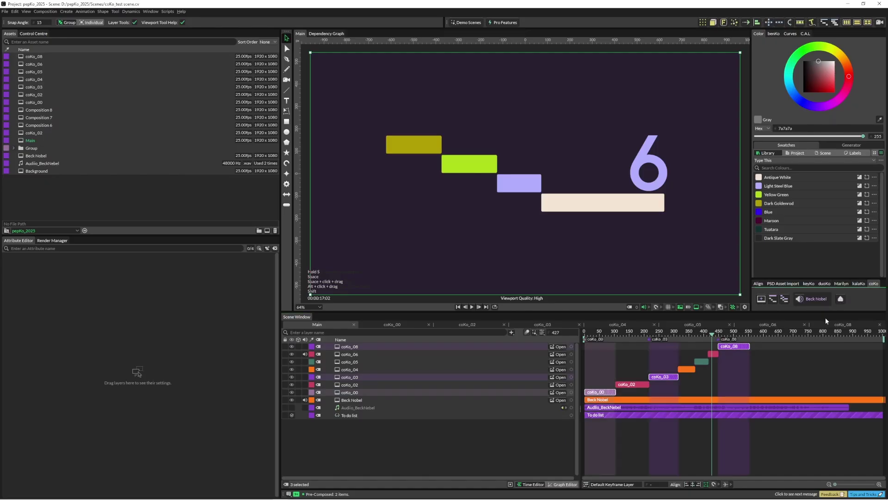
{"action": "left_click", "coordinate": [789, 373]}
{"action": "scroll", "coordinate": [745, 369], "scroll_direction": "up", "scroll_amount": 3}
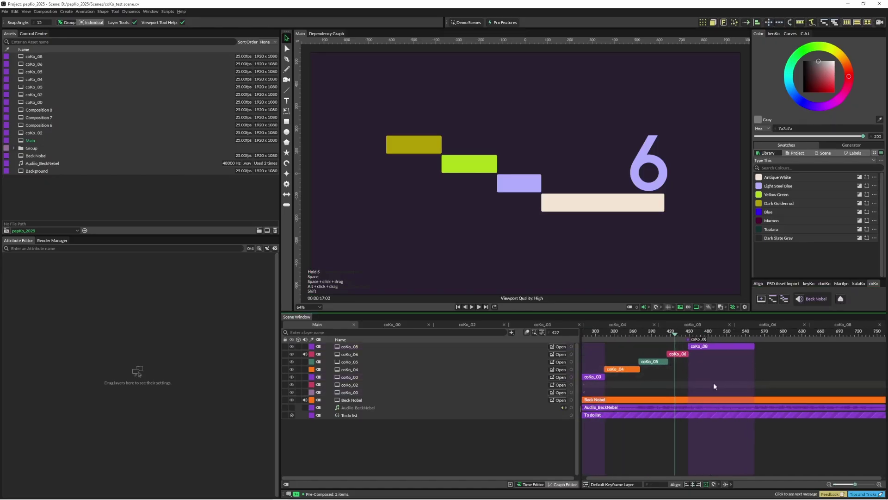
{"action": "key", "text": "Home"}
{"action": "key", "text": "End"}
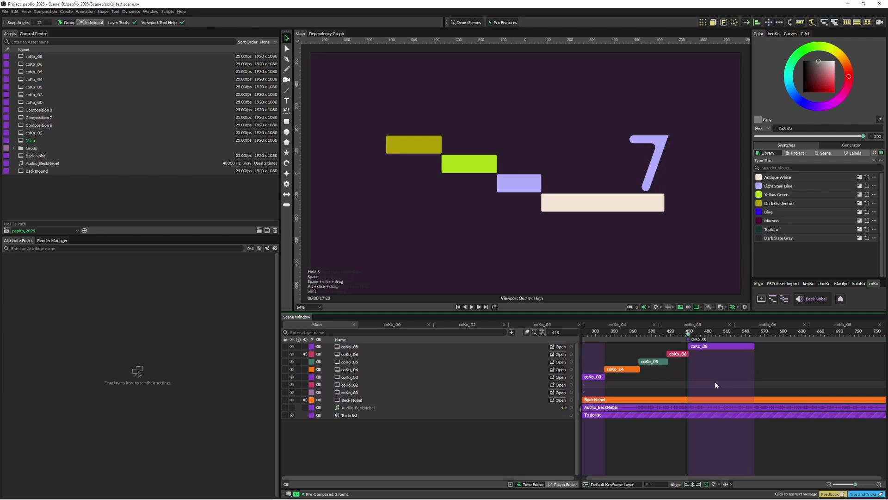
{"action": "scroll", "coordinate": [679, 386], "scroll_direction": "left", "scroll_amount": 5}
{"action": "scroll", "coordinate": [689, 378], "scroll_direction": "down", "scroll_amount": 3}
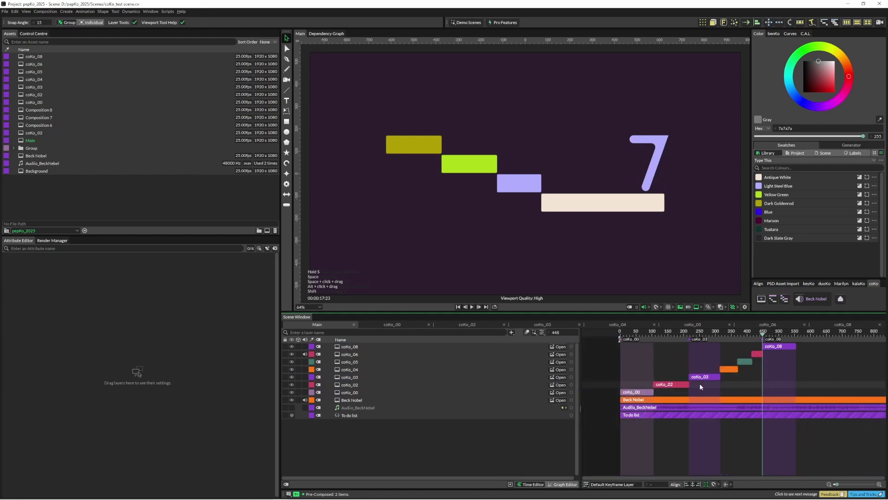
{"action": "key", "text": "Home"}
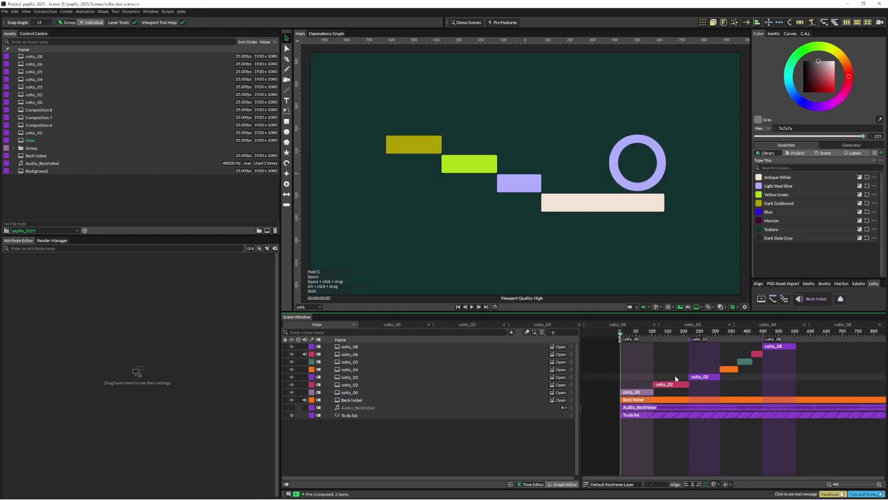
{"action": "key", "text": "k"}
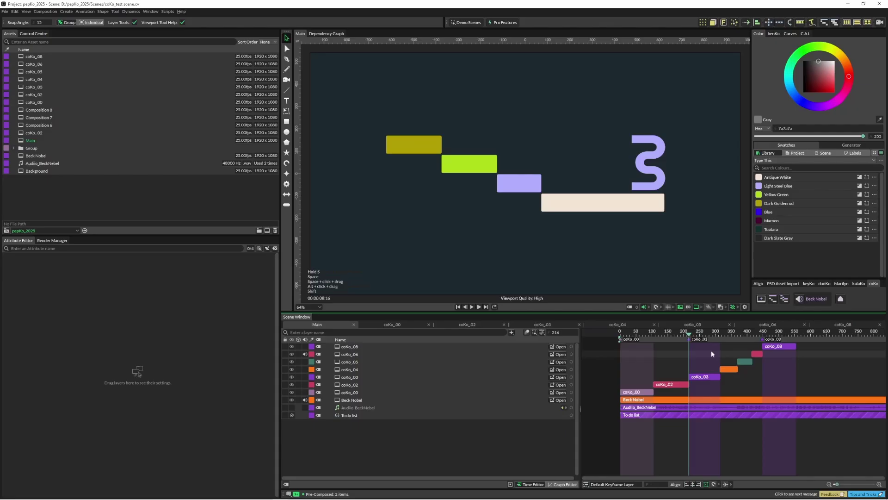
{"action": "left_click", "coordinate": [772, 338]}
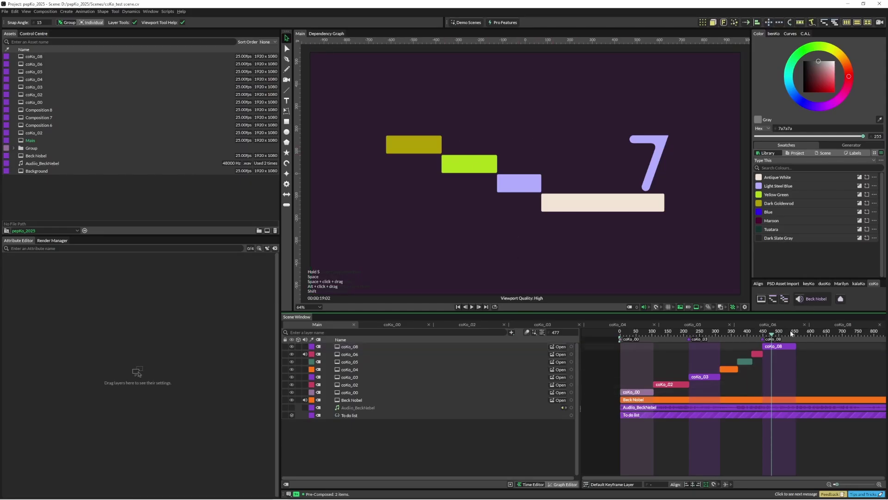
{"action": "left_click_drag", "start_coordinate": [791, 333], "coordinate": [624, 349]}
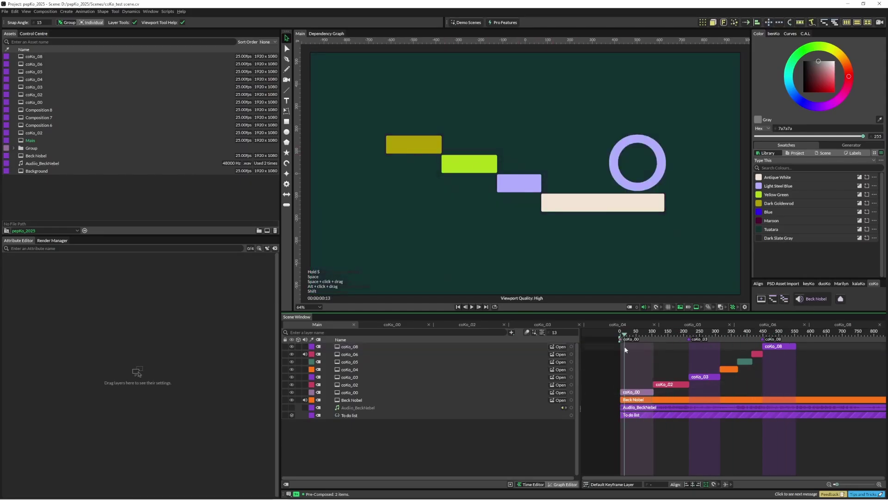
{"action": "key", "text": "space"}
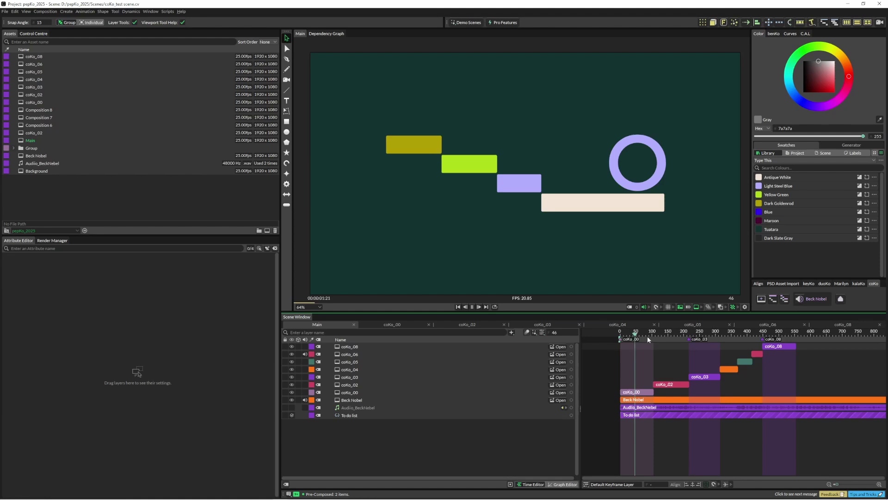
{"action": "left_click", "coordinate": [554, 386]}
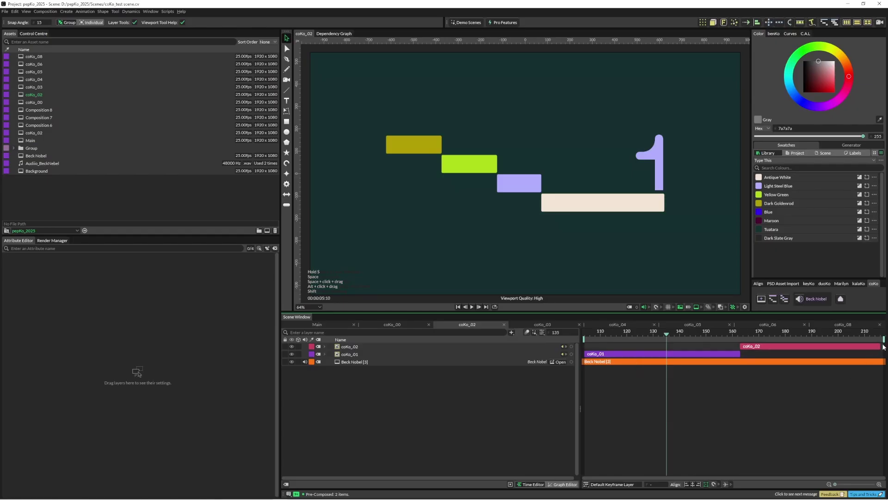
{"action": "left_click", "coordinate": [317, 326]}
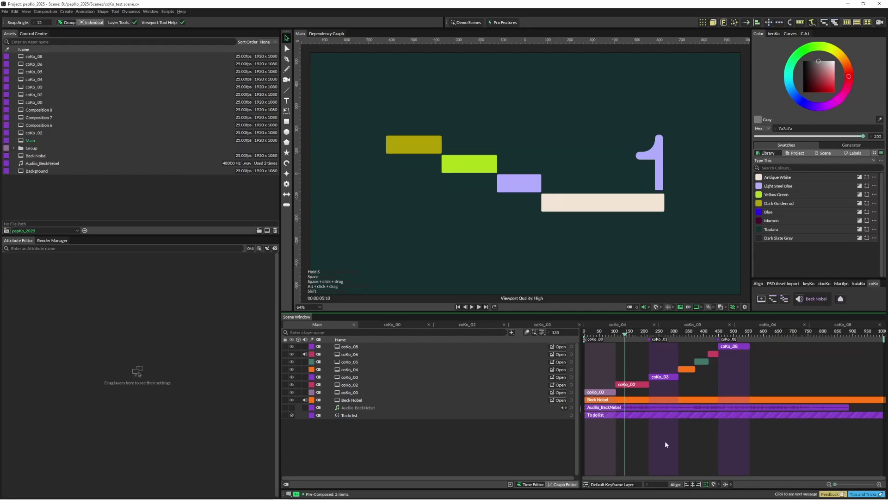